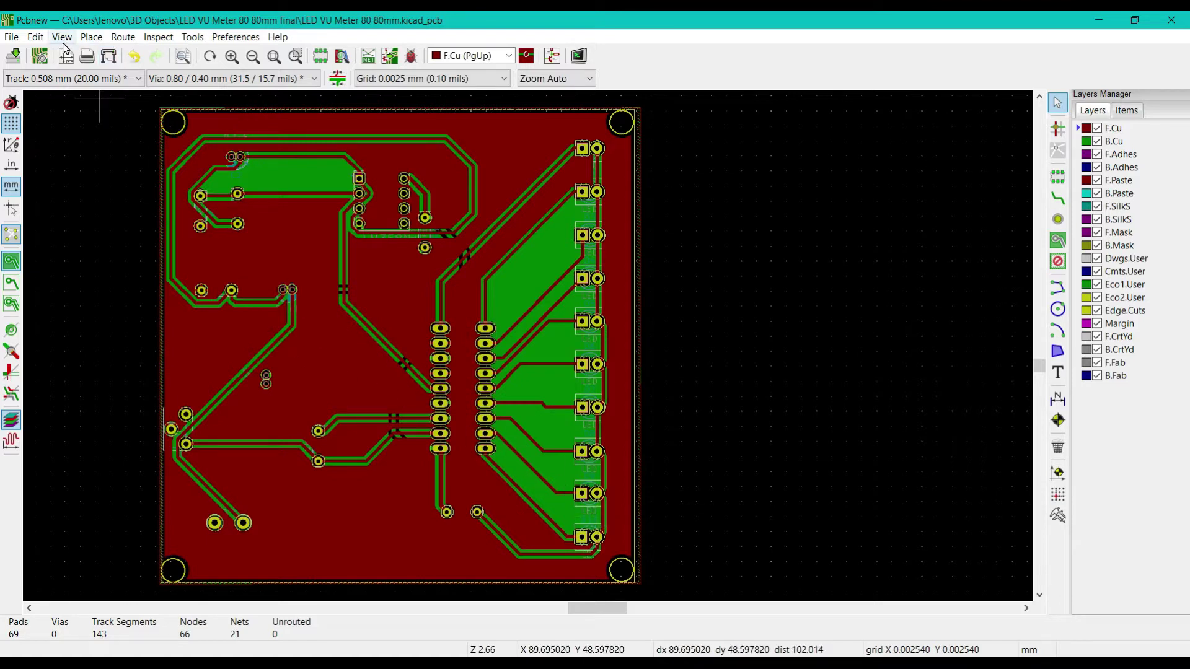
Open the board in the 3D Viewer and zoom in on the bodiless 18-pin IC footprint.
left_click(62, 39)
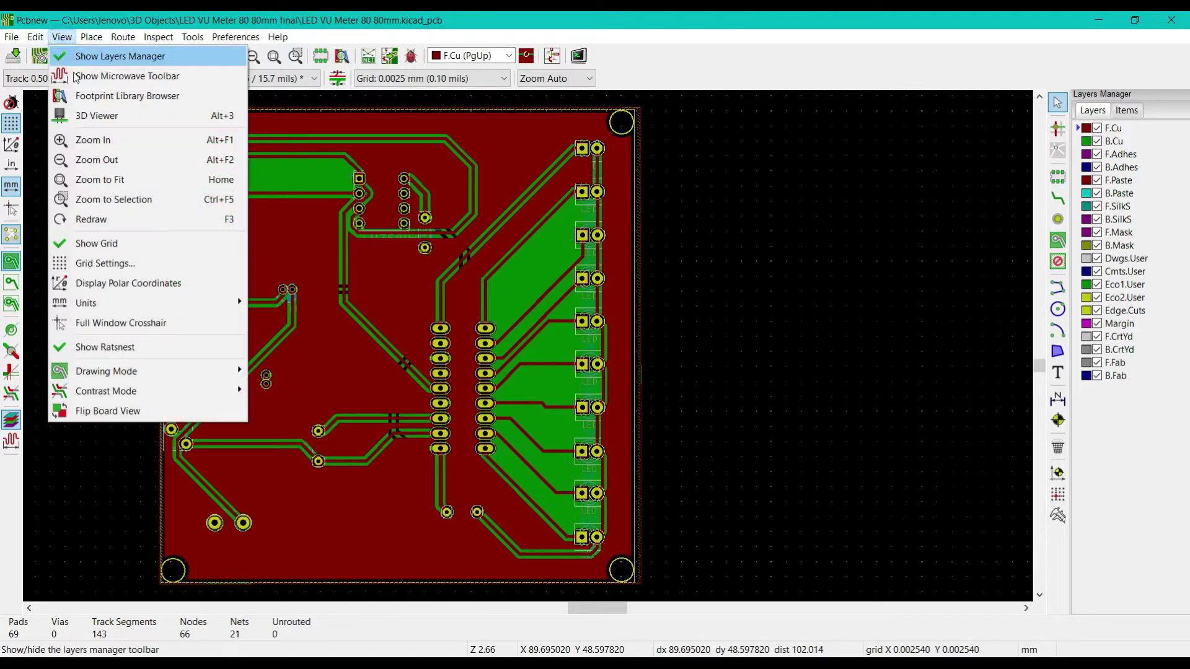
left_click(73, 116)
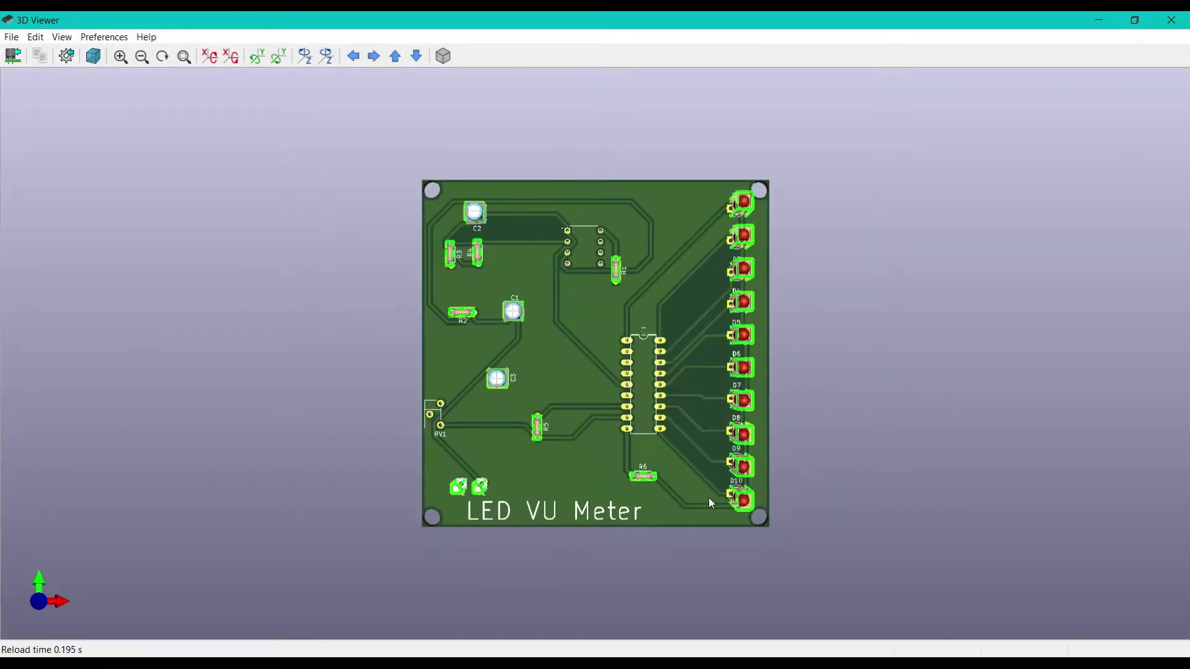
left_click_drag(708, 515, 676, 424)
scroll(648, 374, "up", 3)
left_click_drag(646, 370, 540, 186)
left_click_drag(363, 485, 358, 451)
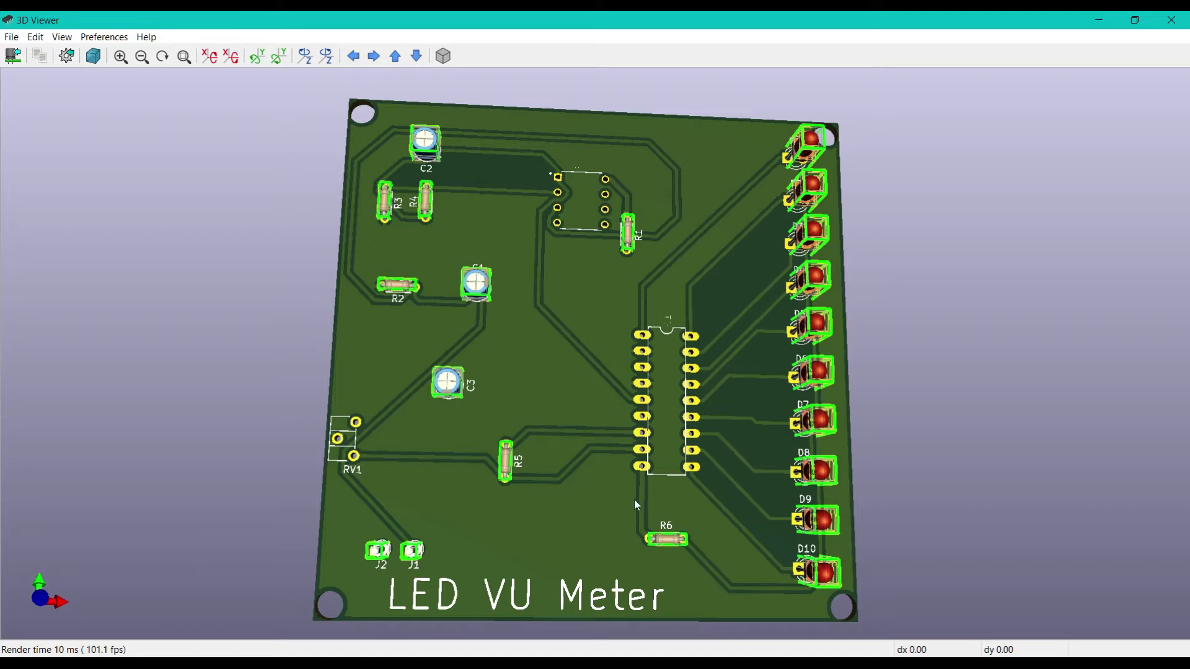
scroll(684, 359, "up", 3)
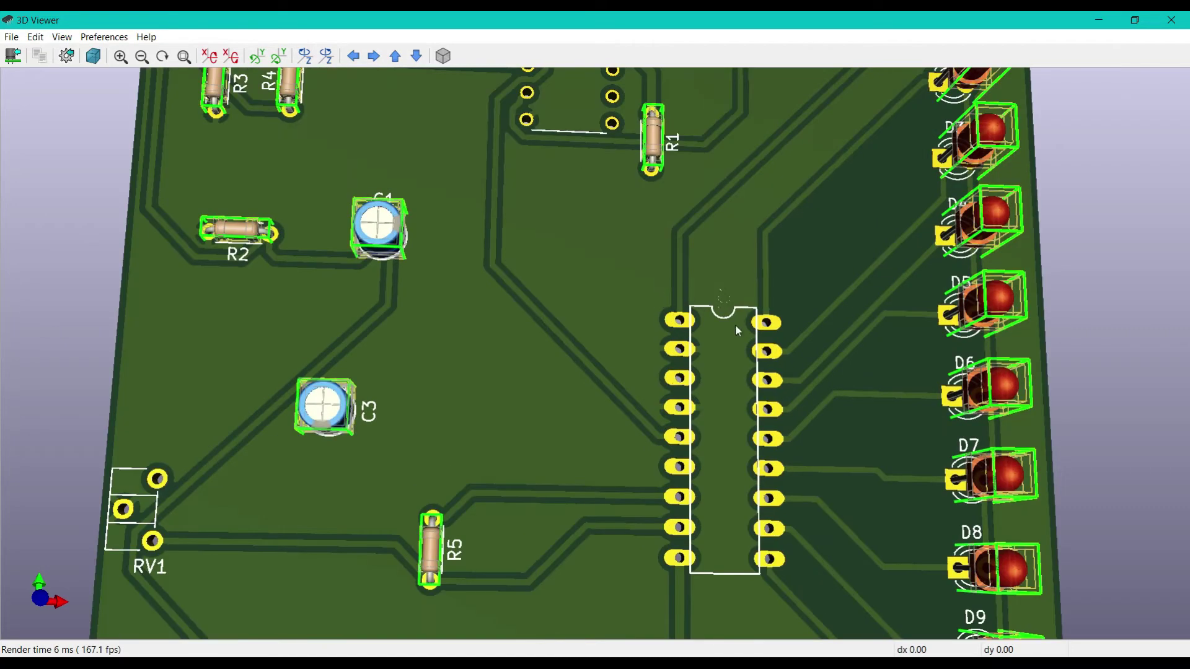
left_click_drag(738, 328, 718, 434)
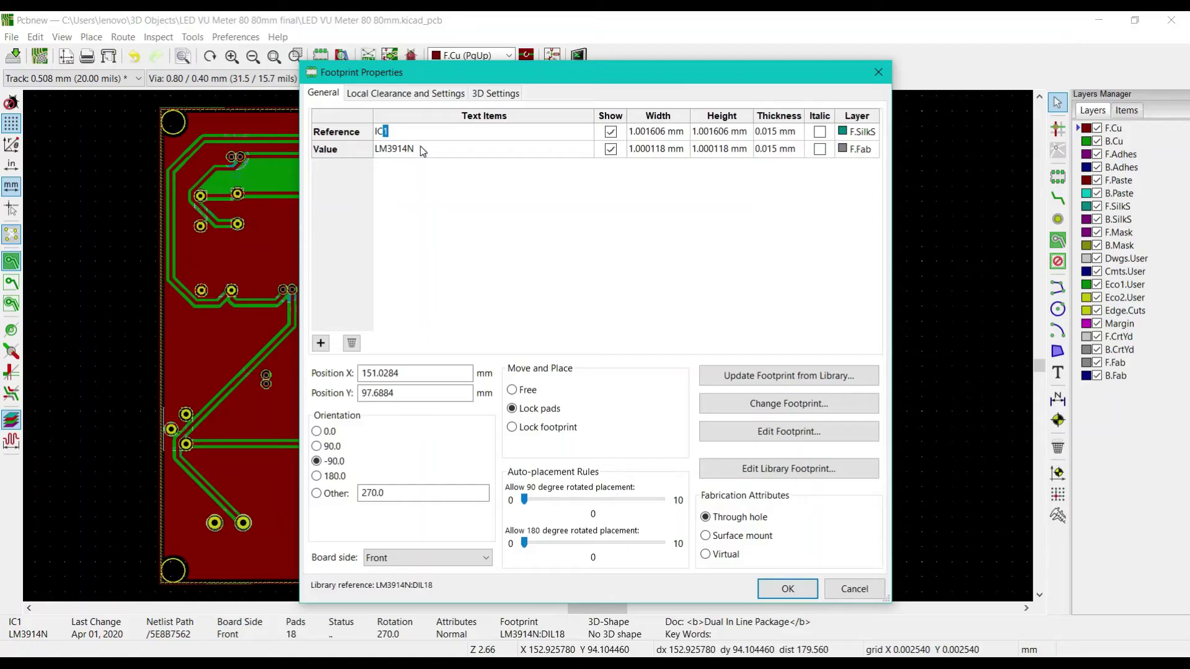
Select and copy IC1's LM3914N value, then close Footprint Properties.
left_click(422, 151)
key("ctrl+c")
left_click(876, 71)
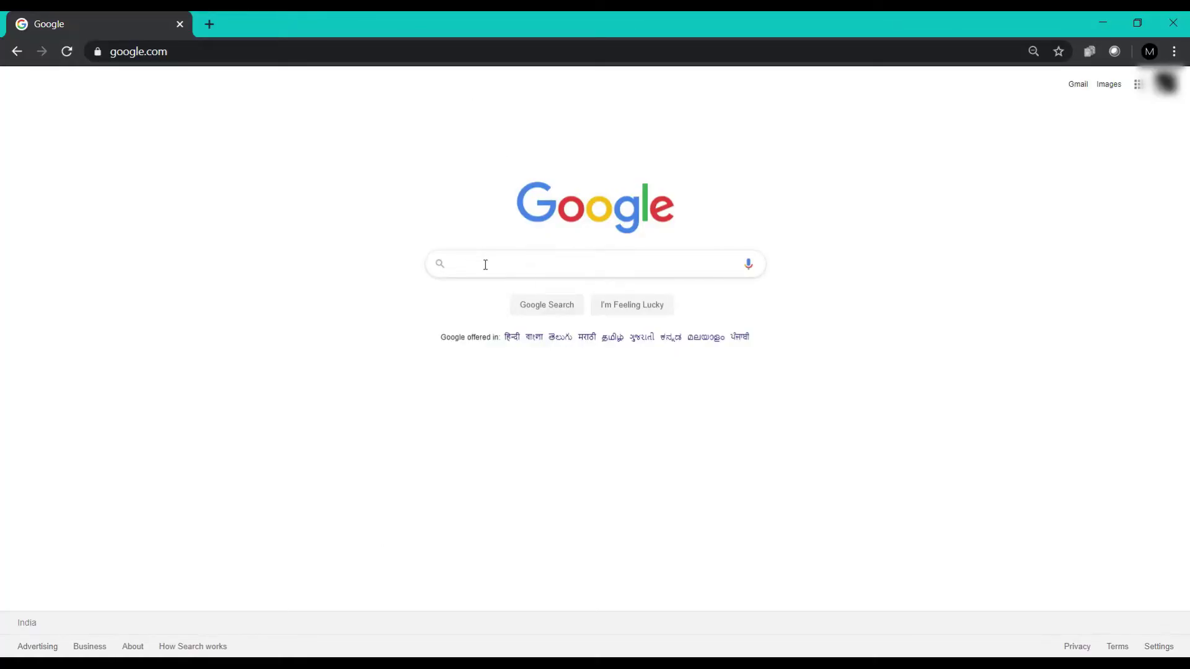
Paste LM3914N into Google, search 'lm3914n 3d model', and open SnapEDA's result in a new tab.
key("ctrl+v")
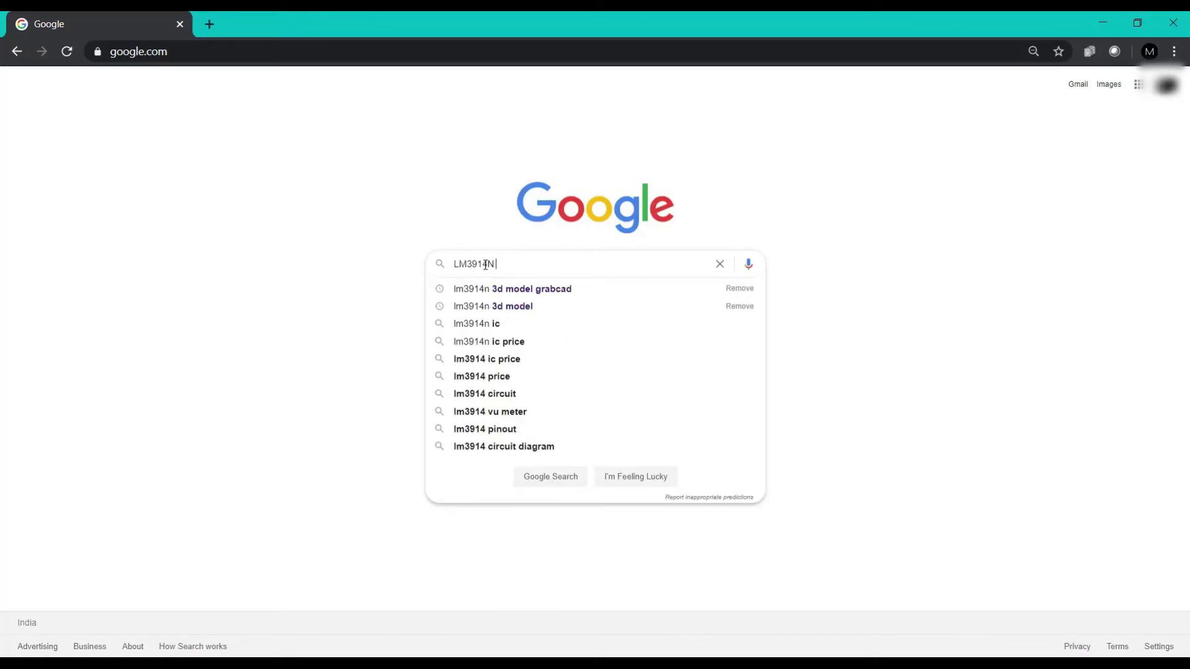
key("Down")
key("Down")
key("Return")
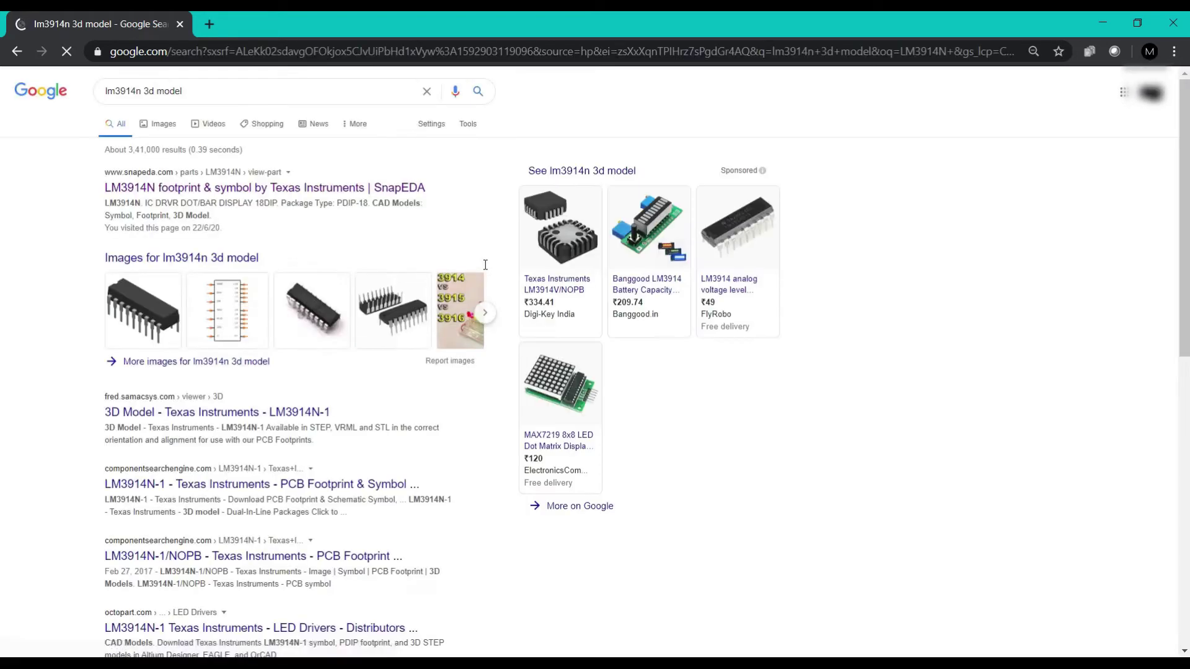
right_click(224, 189)
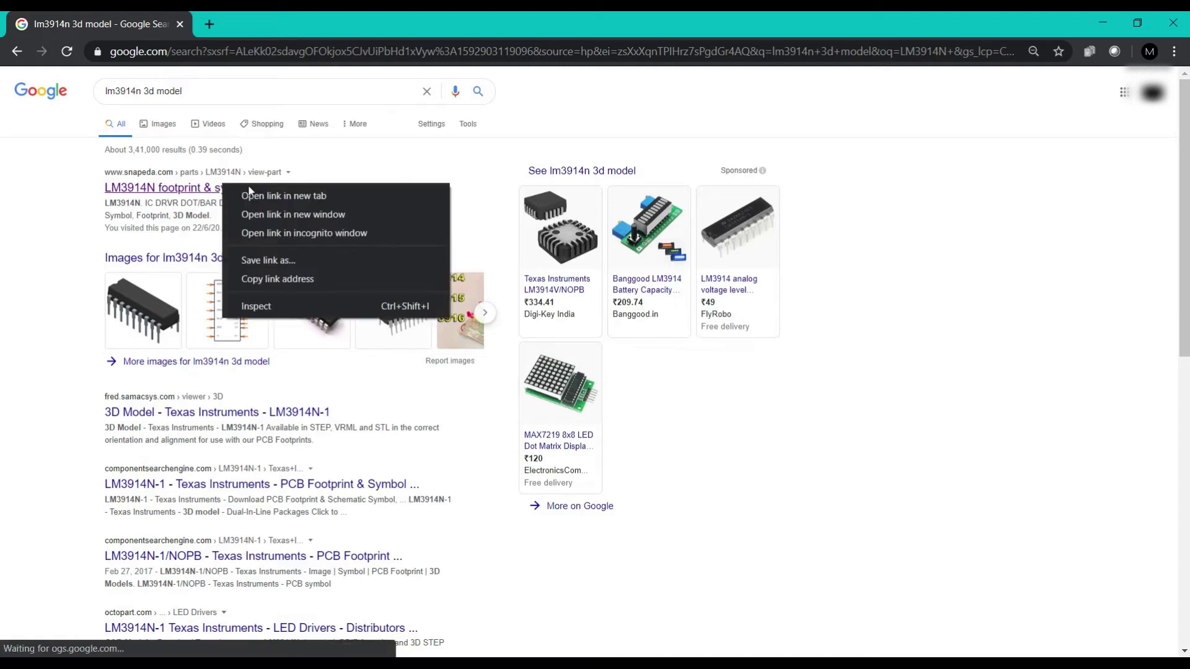
left_click(251, 197)
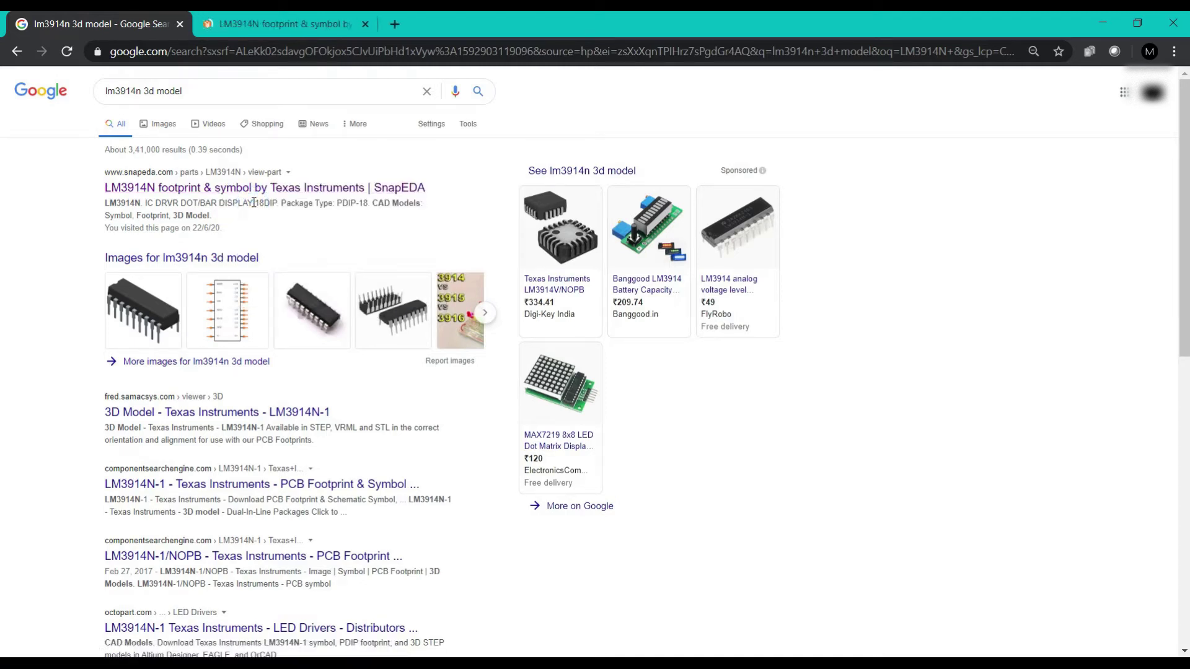
On SnapEDA's LM3914N page, show and rotate the PDIP-18 3D model with dimensions displayed.
left_click(263, 22)
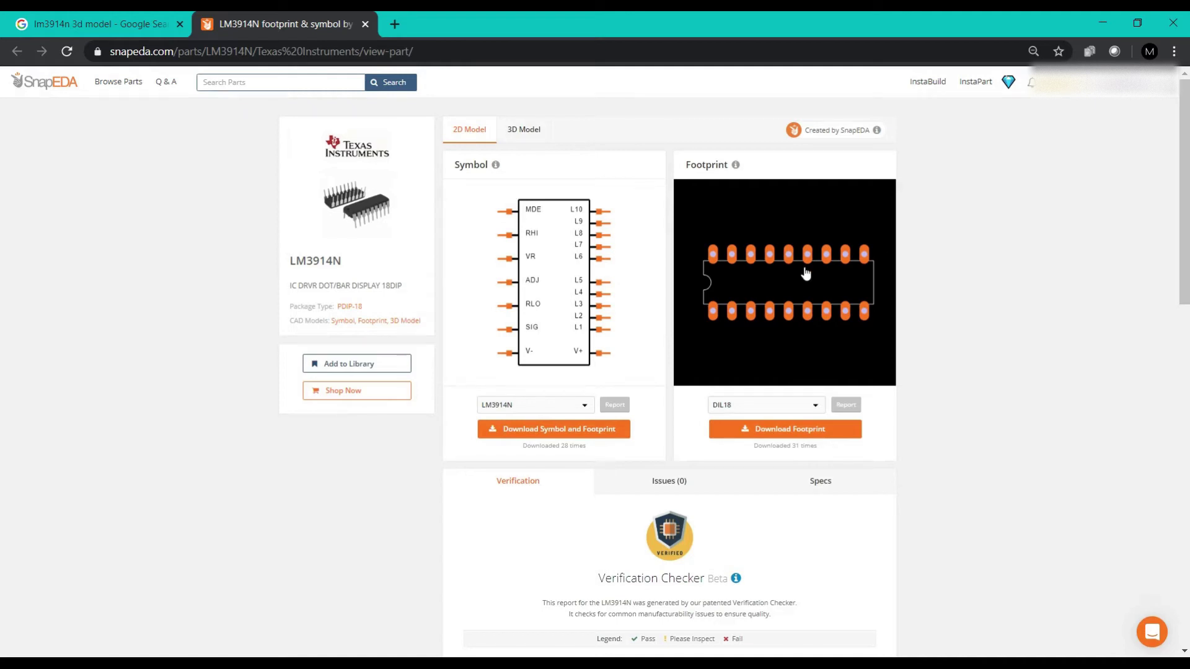
left_click(524, 129)
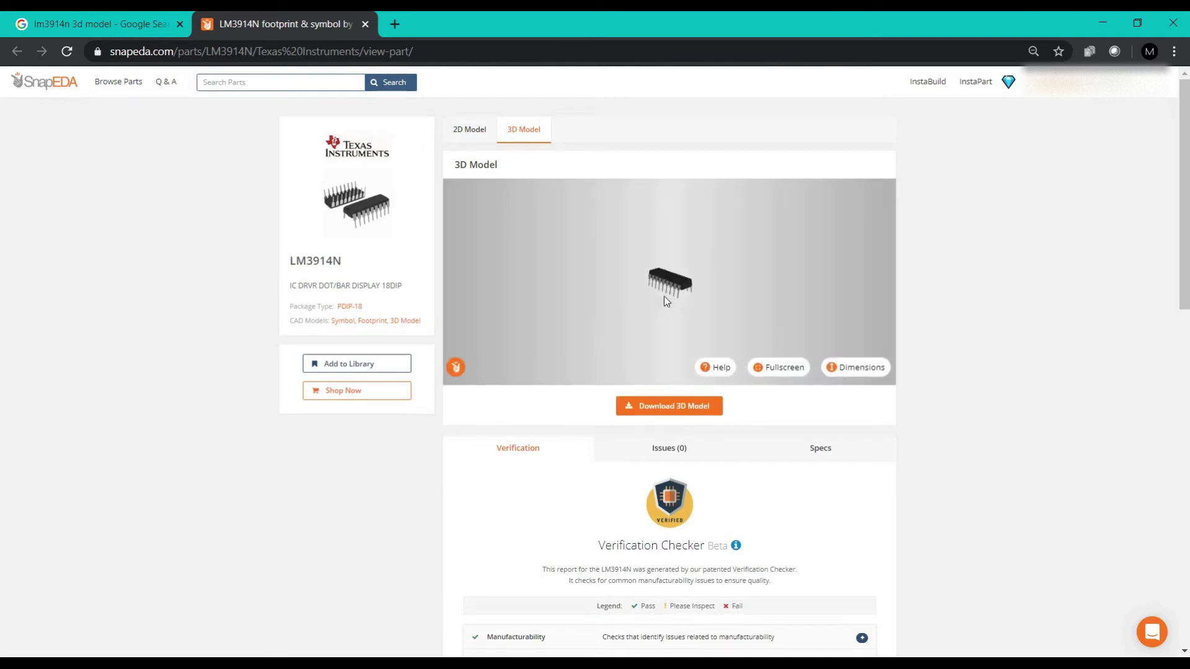
left_click_drag(733, 268, 750, 335)
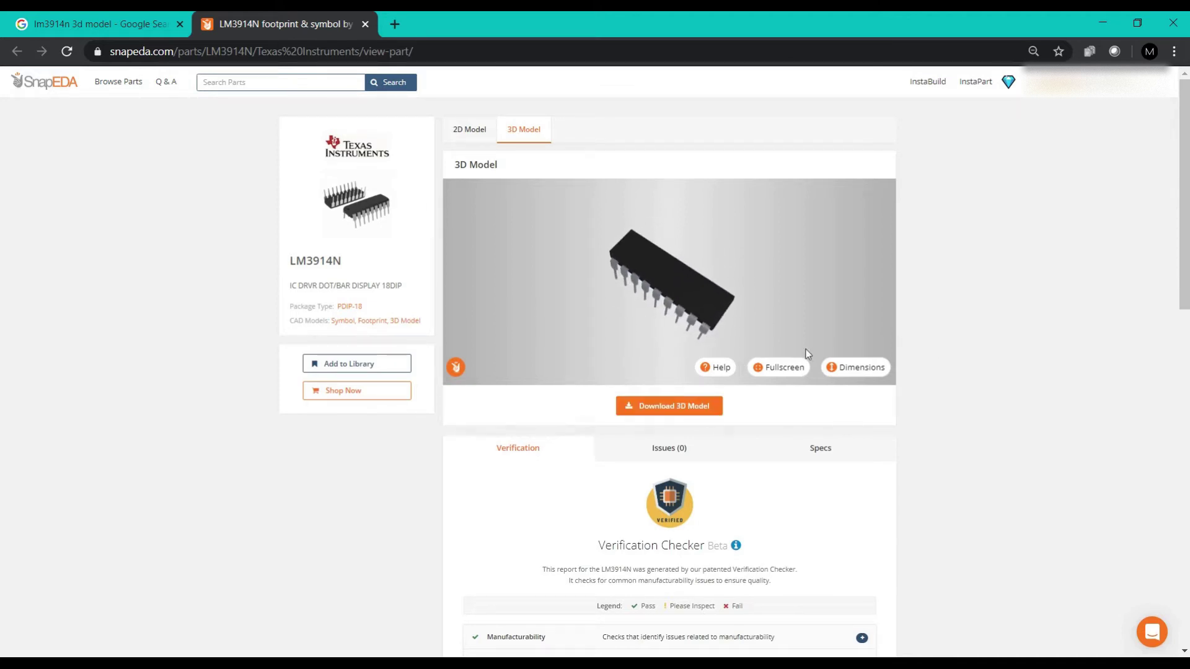
left_click(838, 368)
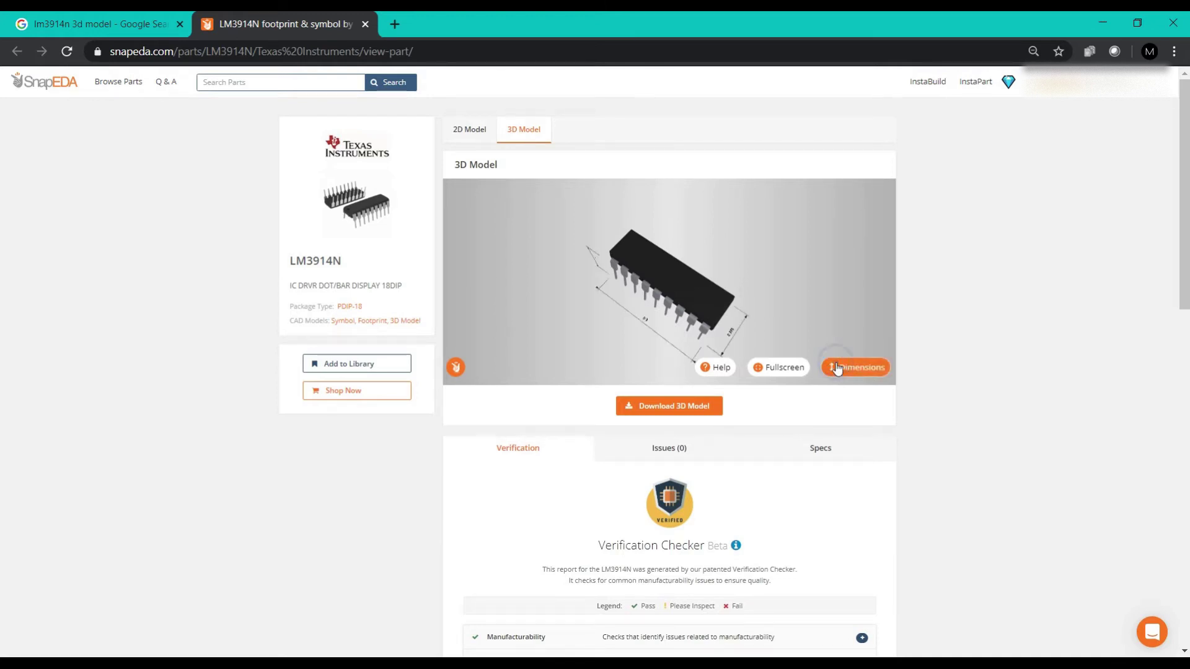
scroll(648, 328, "up", 5)
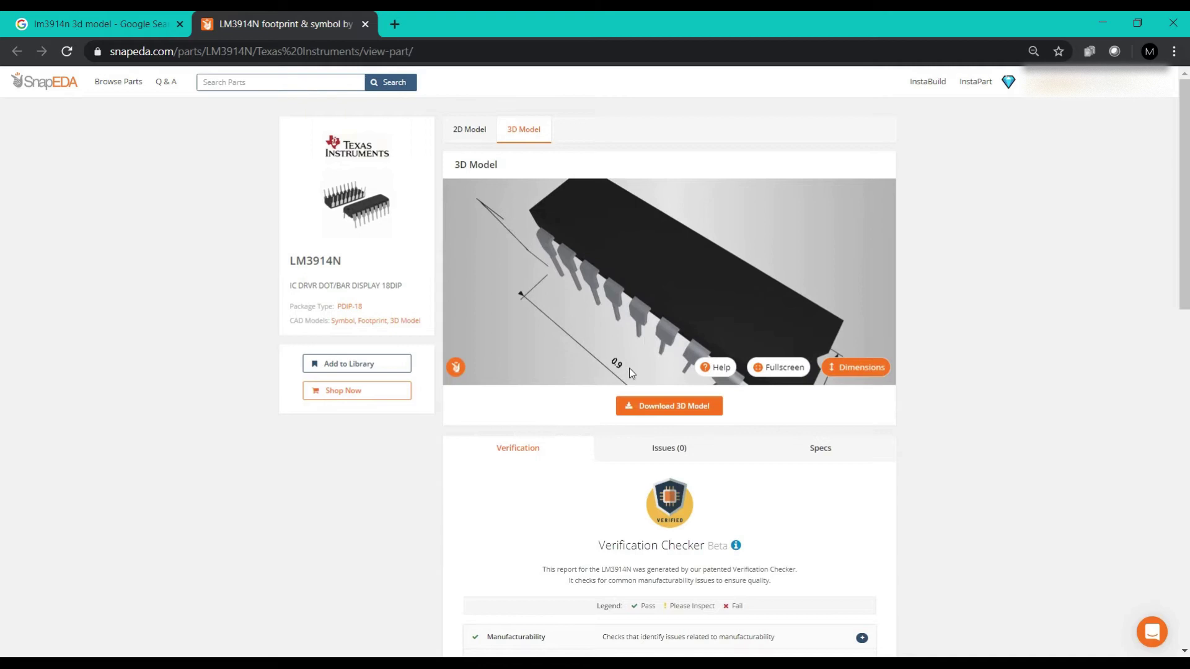
left_click_drag(661, 347, 743, 307)
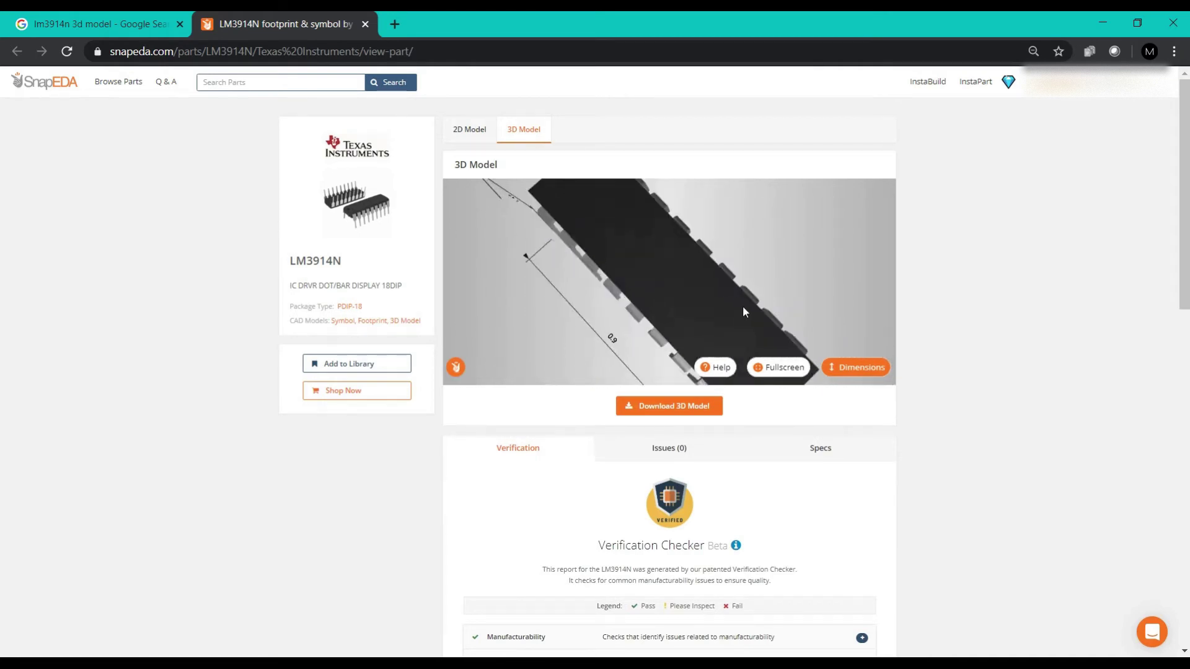
Download the LM3914N STEP model into 3D Objects > LED VU Meter 80 80mm final.
left_click(684, 410)
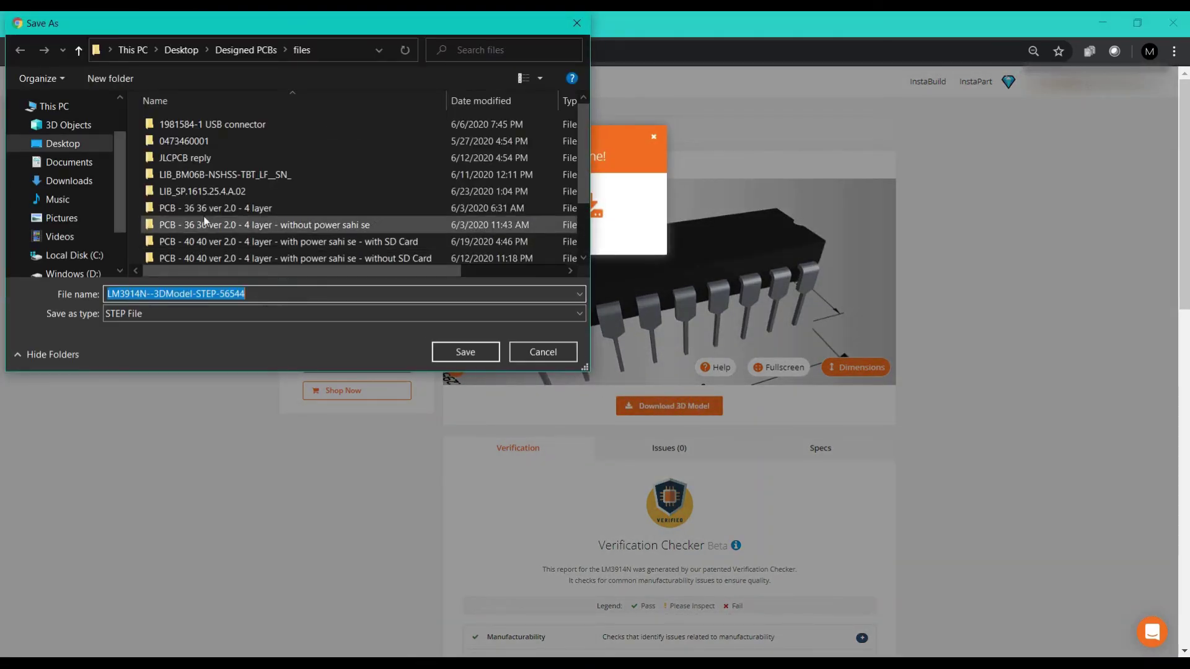
left_click(77, 126)
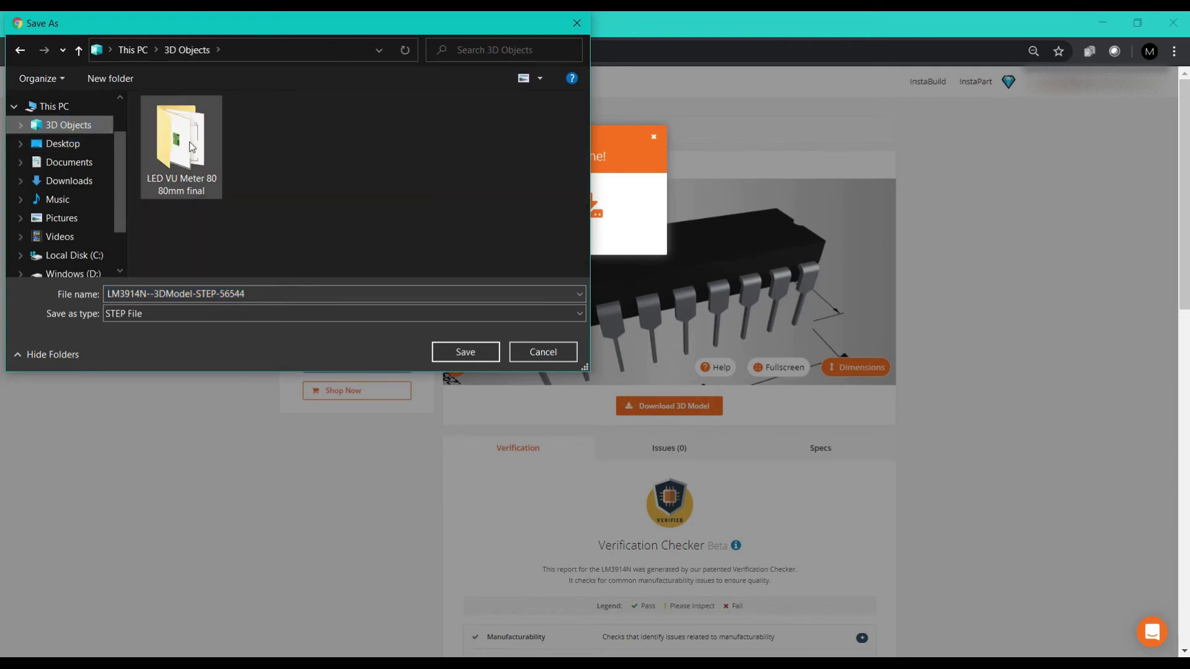
left_click(192, 146)
double_click(192, 147)
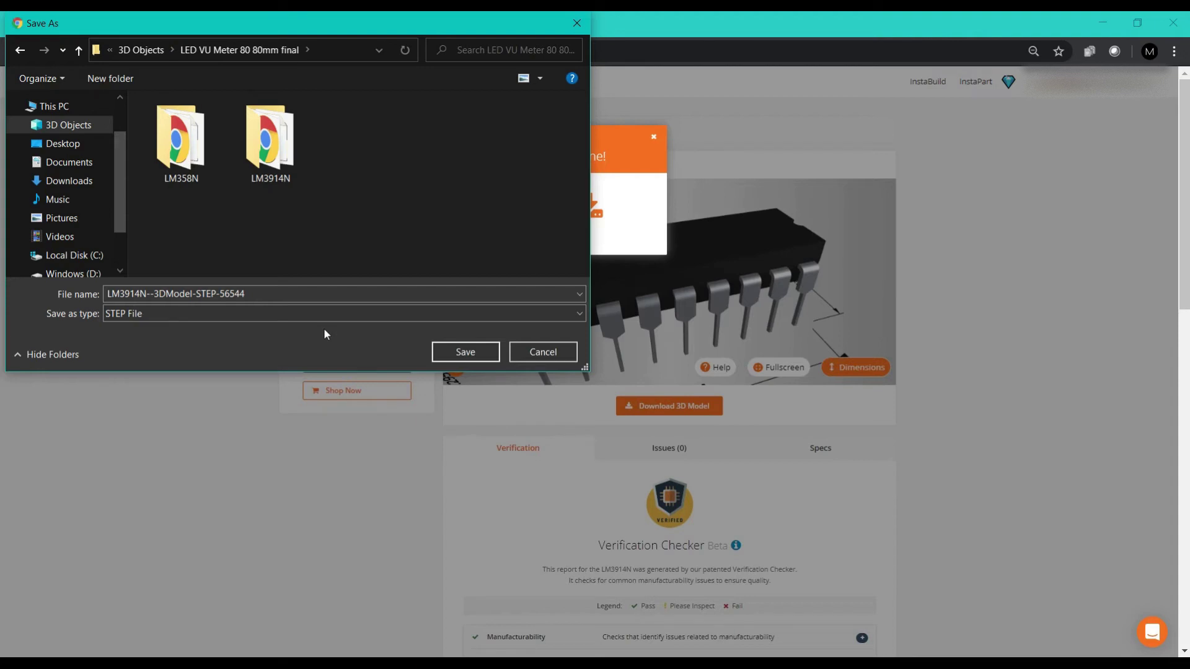
left_click(466, 351)
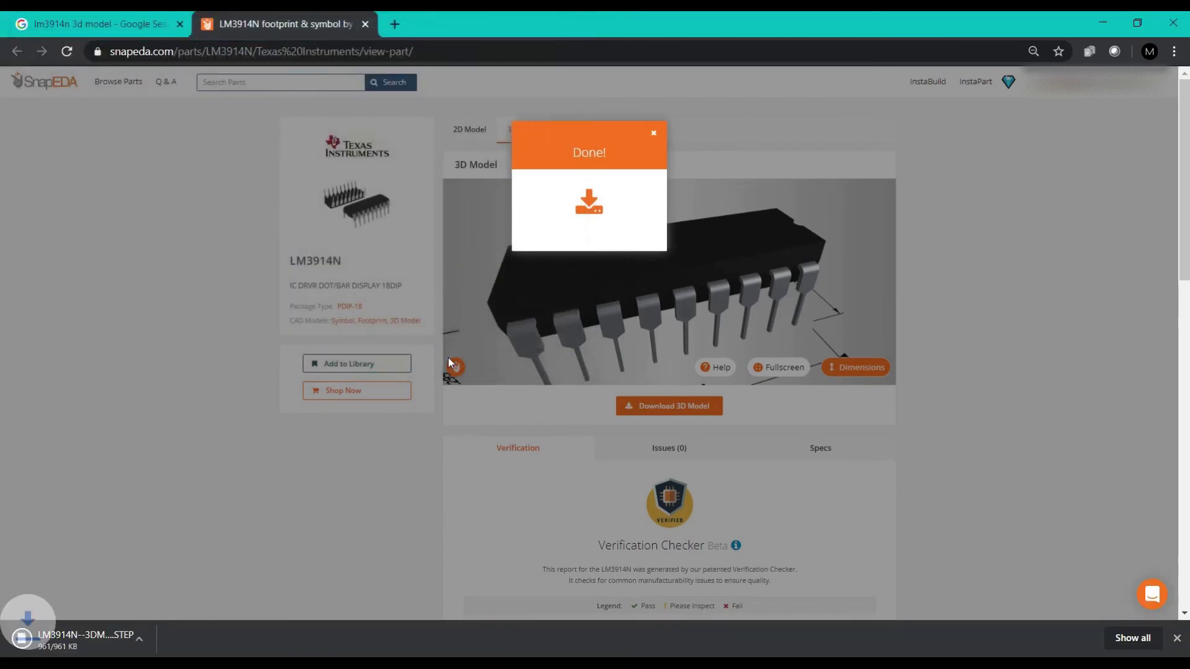
Assign LM3914N--3DModel-STEP-56544.STEP as the 3D model of footprint IC1.
mouse_move(299, 663)
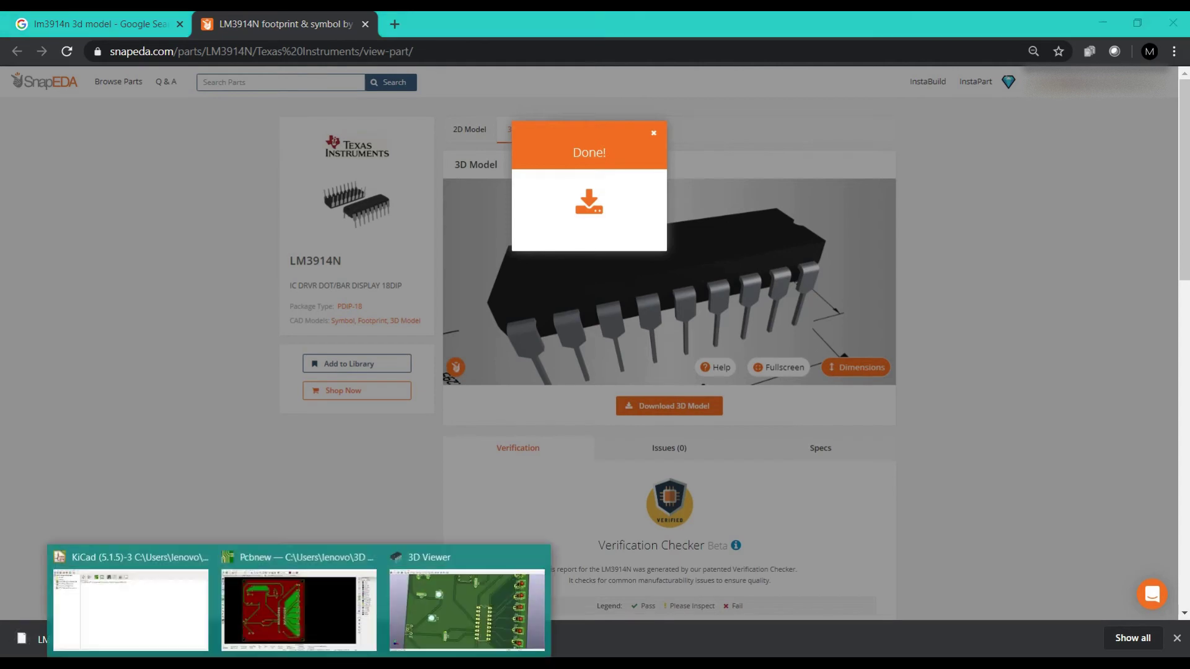
left_click(316, 633)
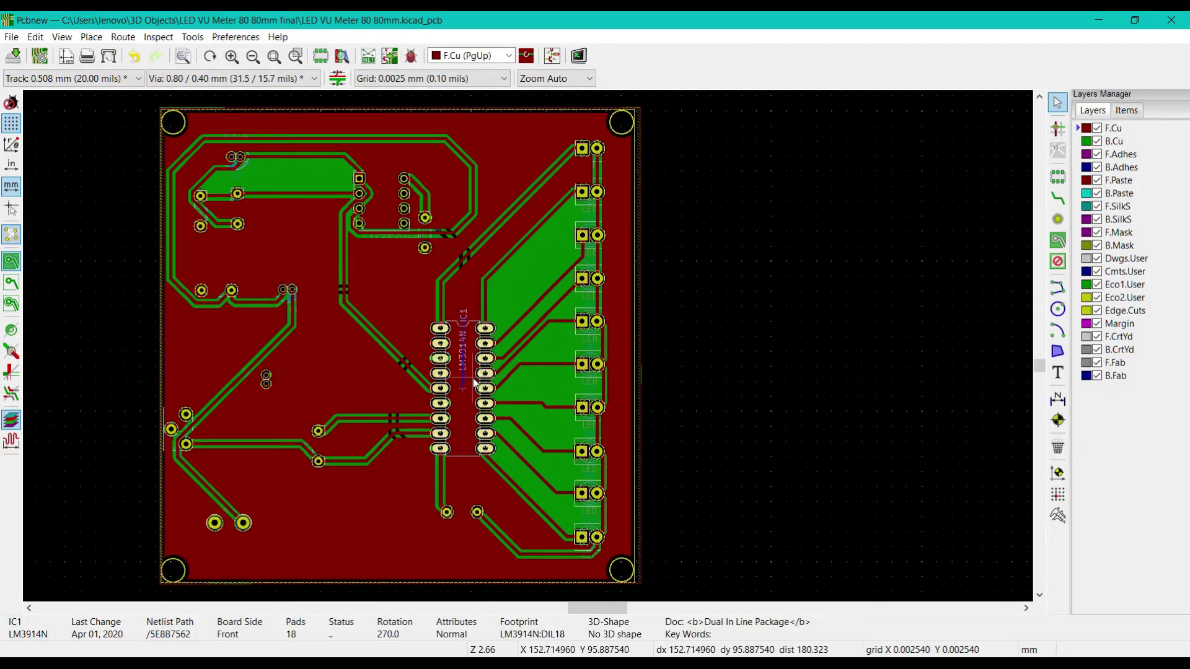
double_click(474, 383)
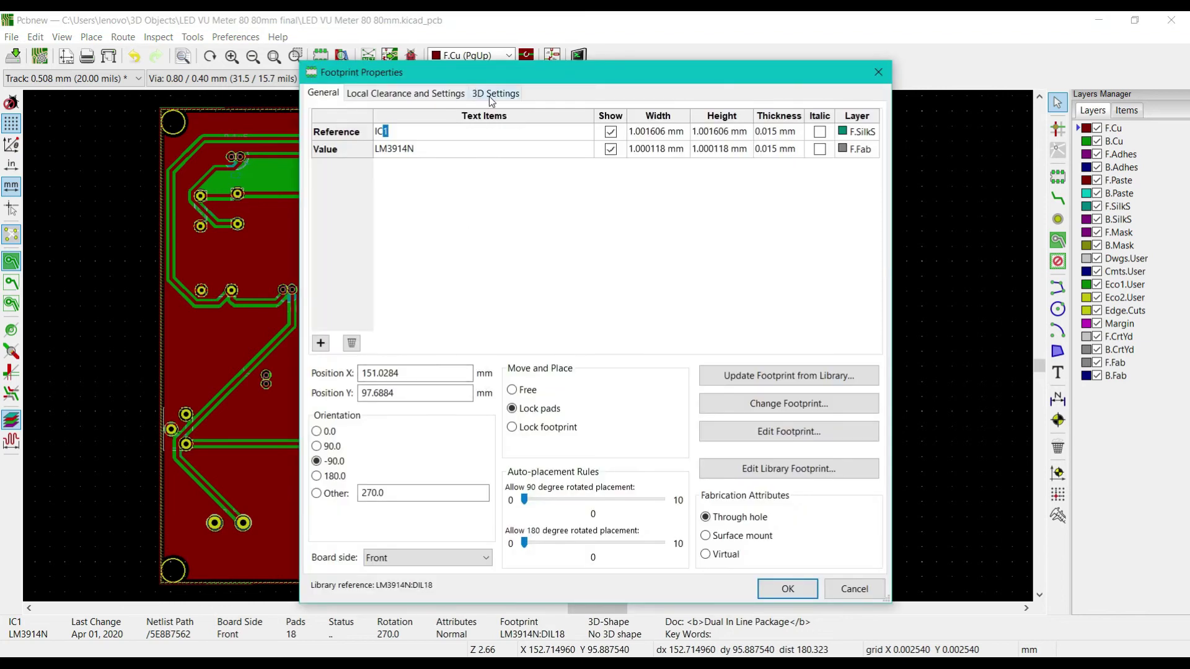
left_click(494, 94)
left_click(342, 242)
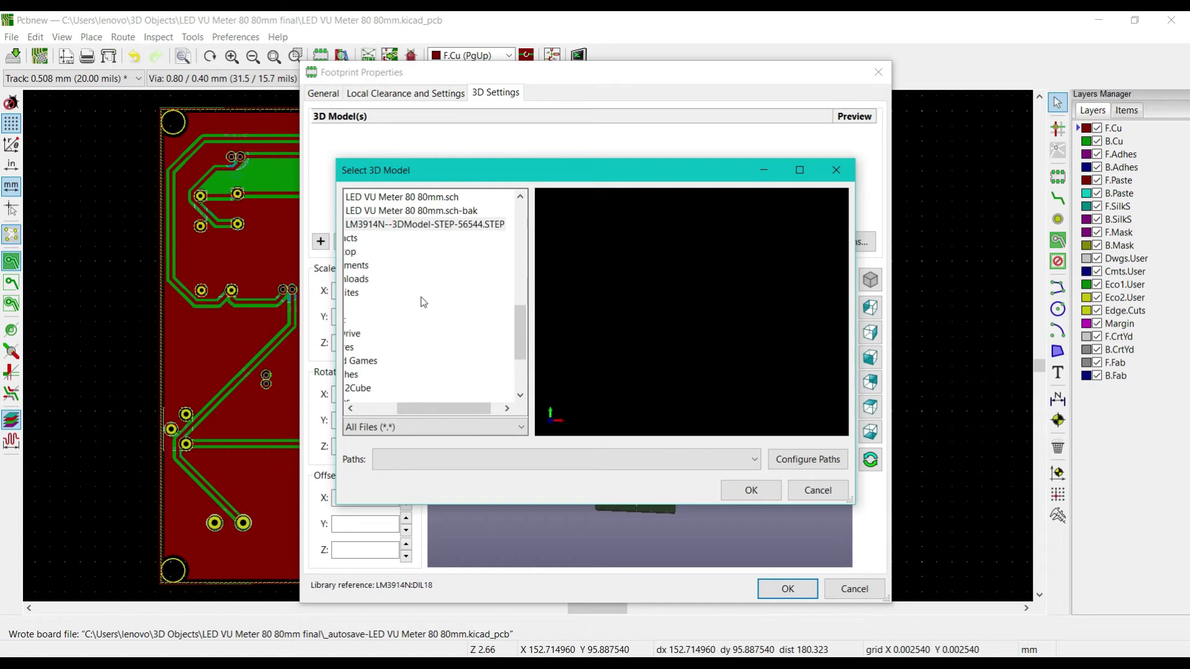
left_click(403, 225)
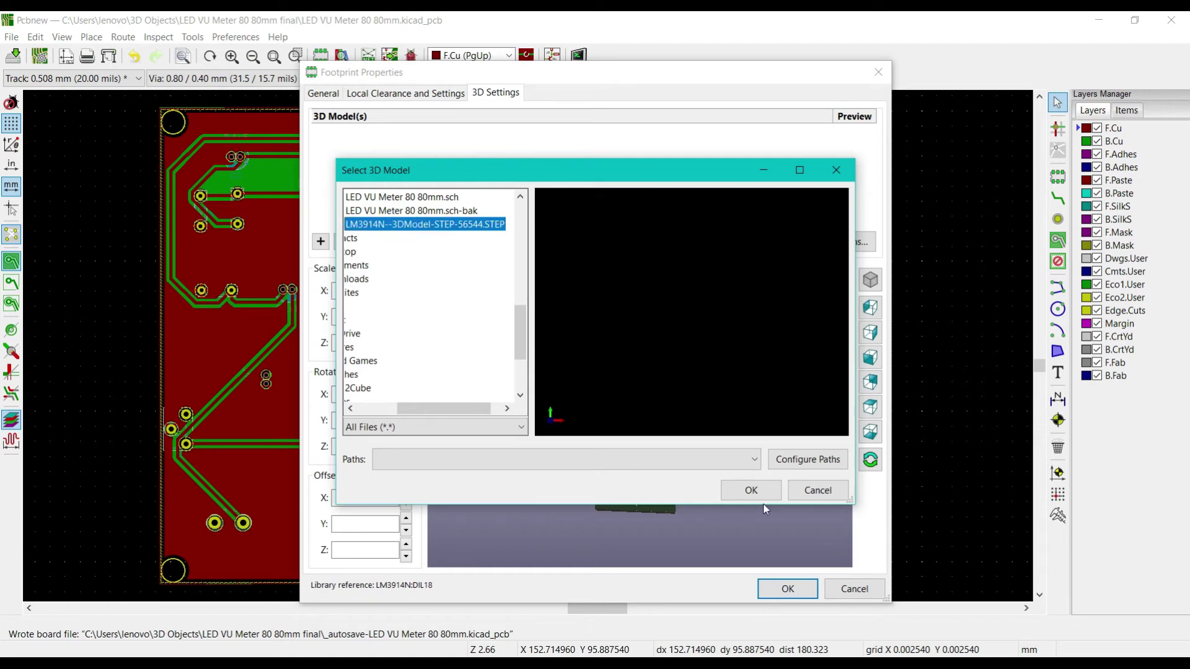
left_click(752, 490)
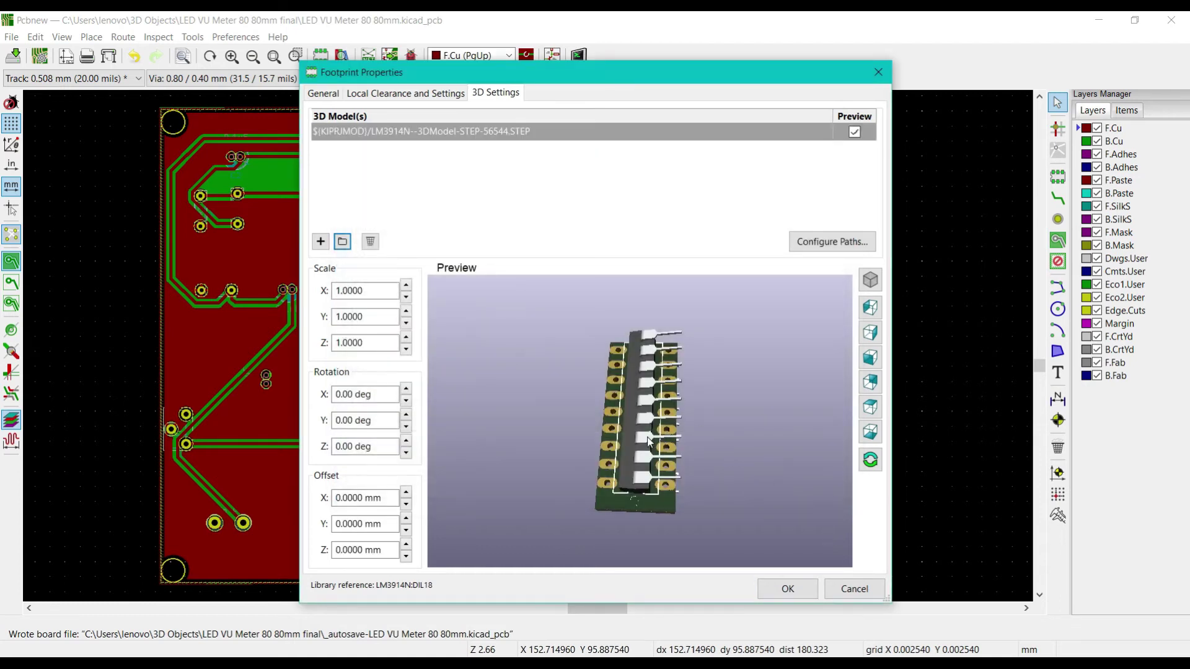
Inspect IC1's model preview and set its rotation to X 270, Y 180, Z 180.
left_click_drag(701, 432, 663, 428)
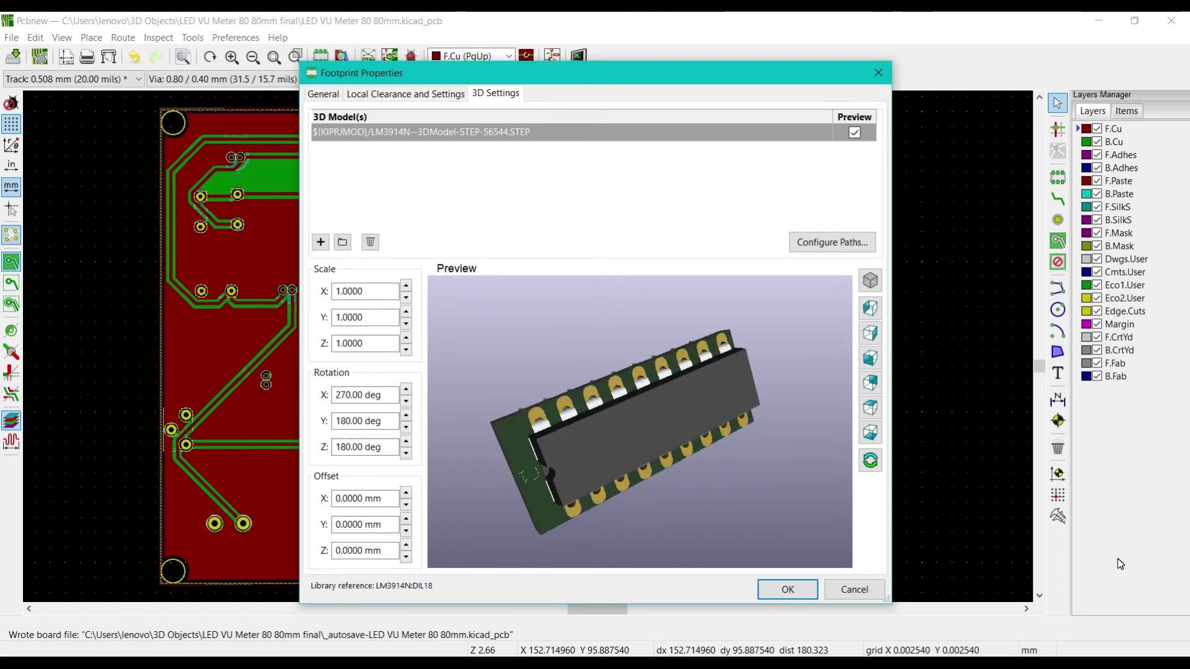
scroll(619, 450, "up", 2)
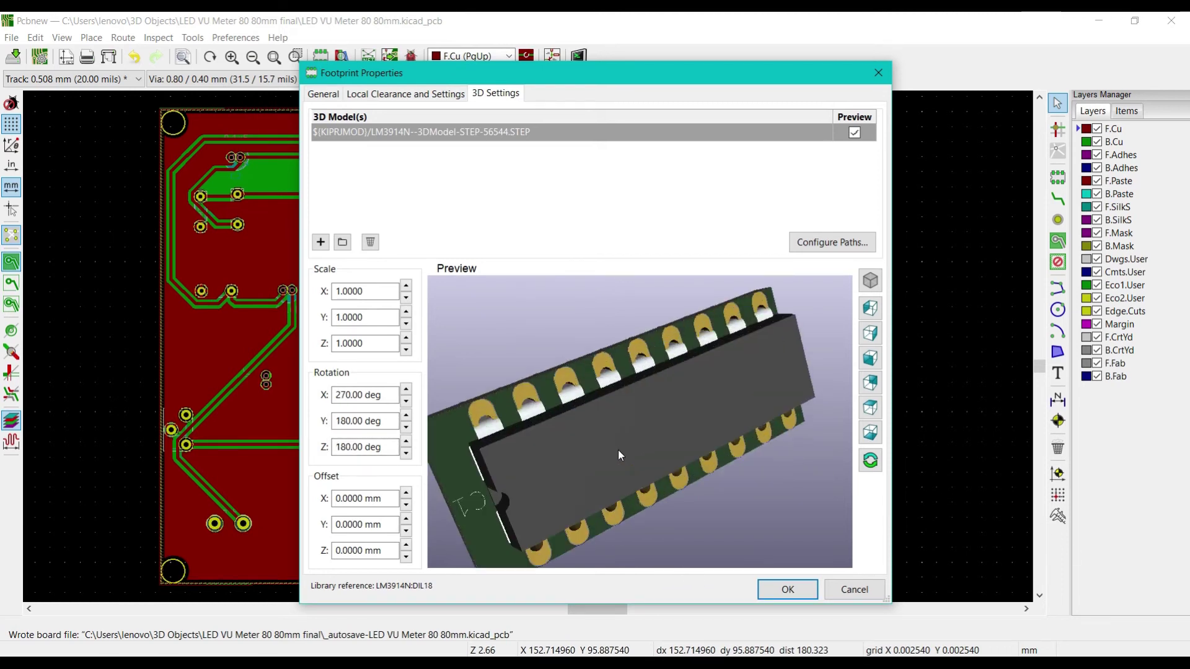
left_click_drag(618, 450, 484, 448)
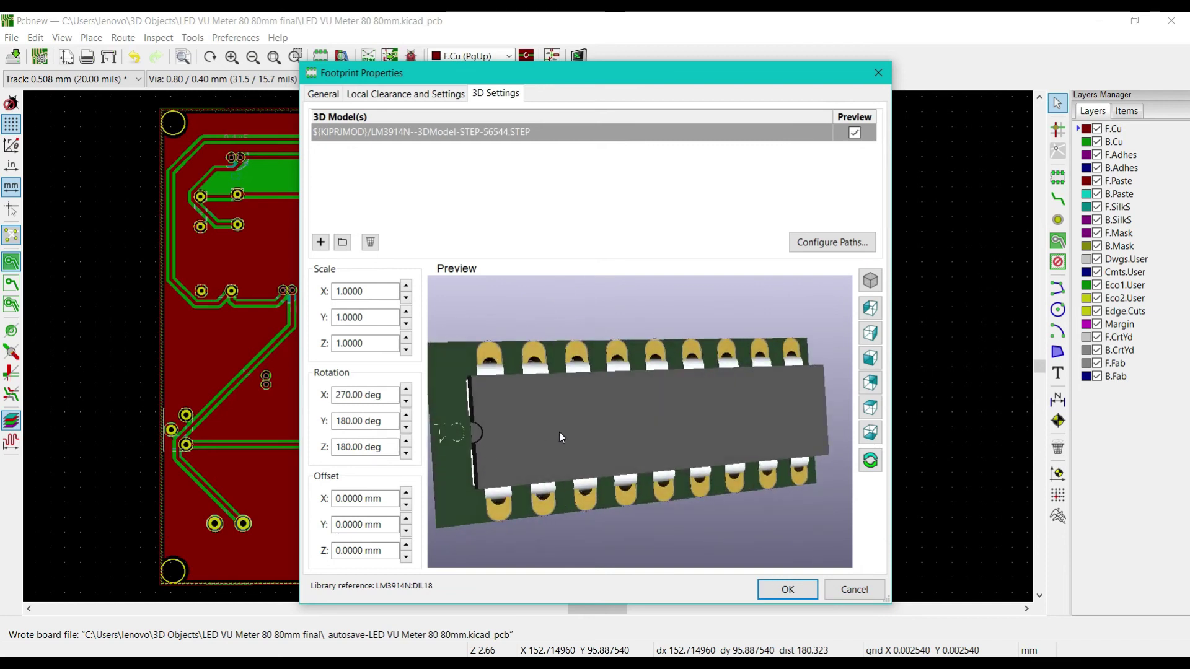
left_click_drag(559, 437, 527, 440)
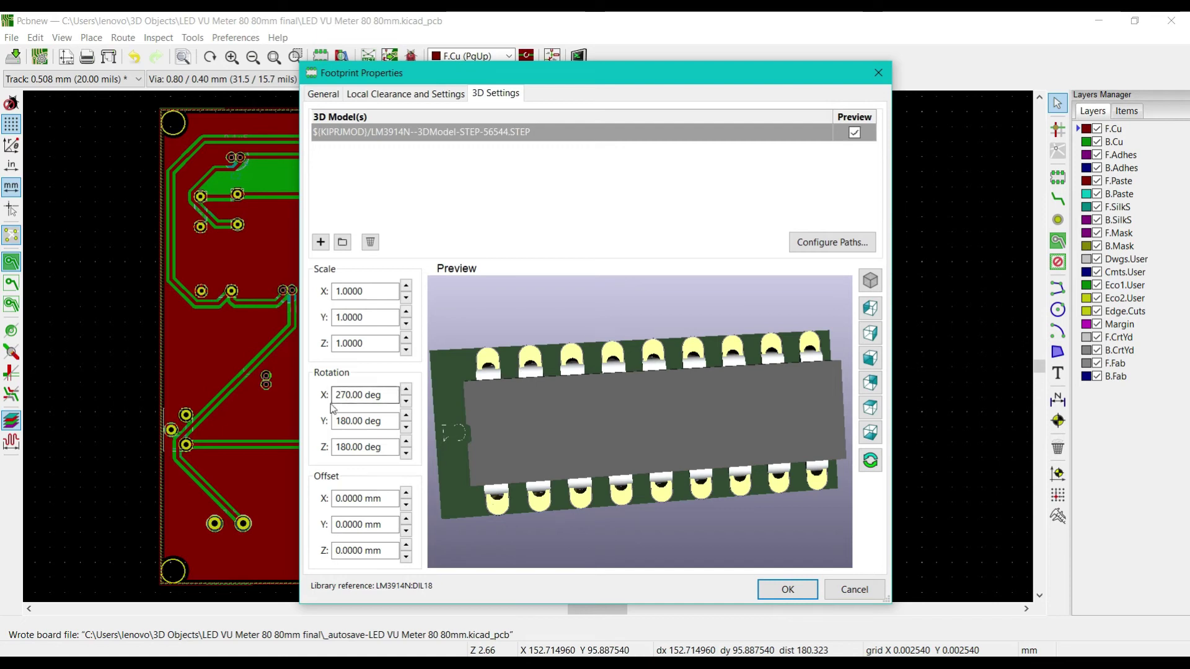
left_click(339, 423)
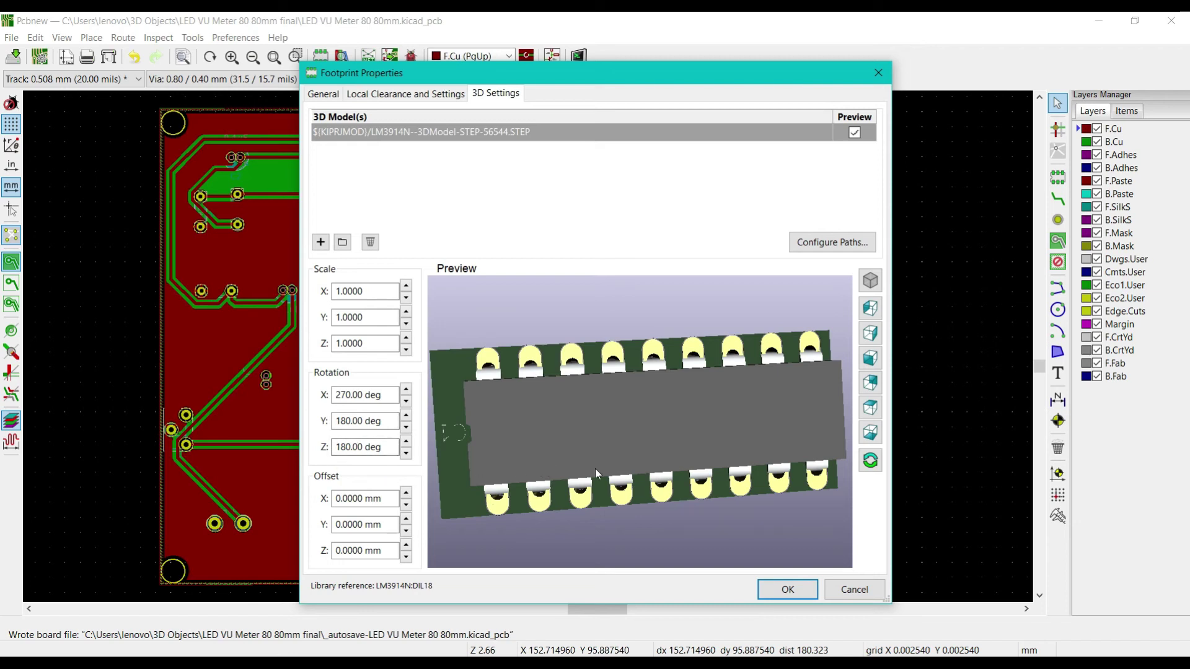
Apply IC1's 3D settings and orbit the 3D Viewer to see the black LM3914N chip body.
left_click(772, 591)
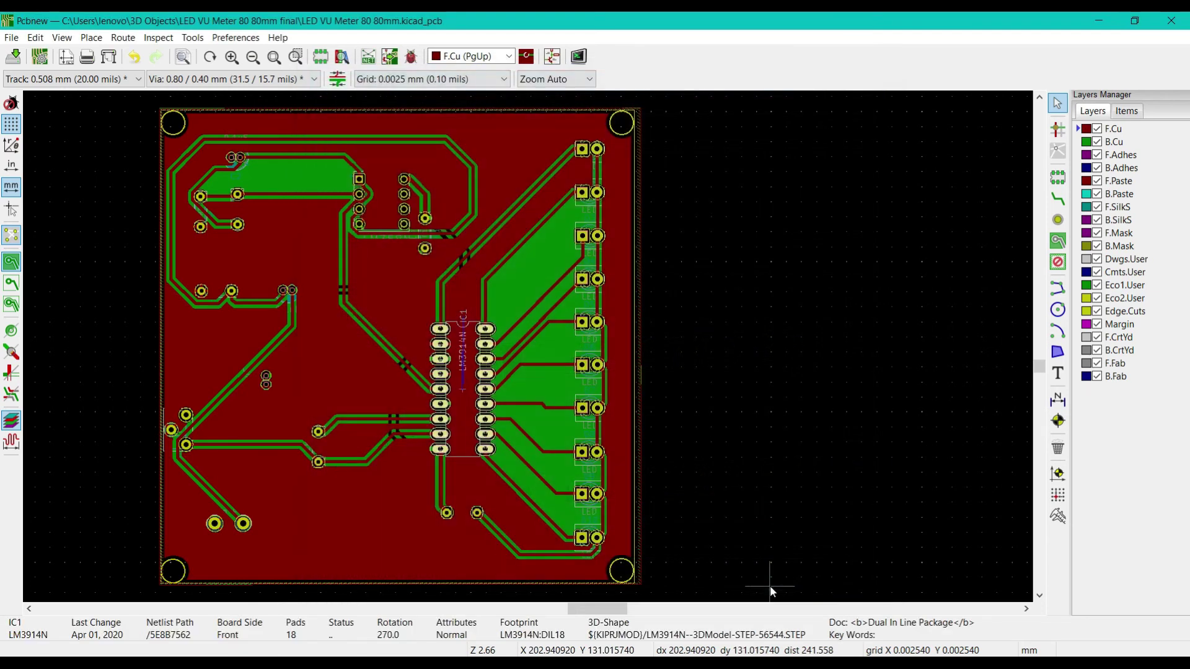
left_click(62, 38)
left_click(93, 112)
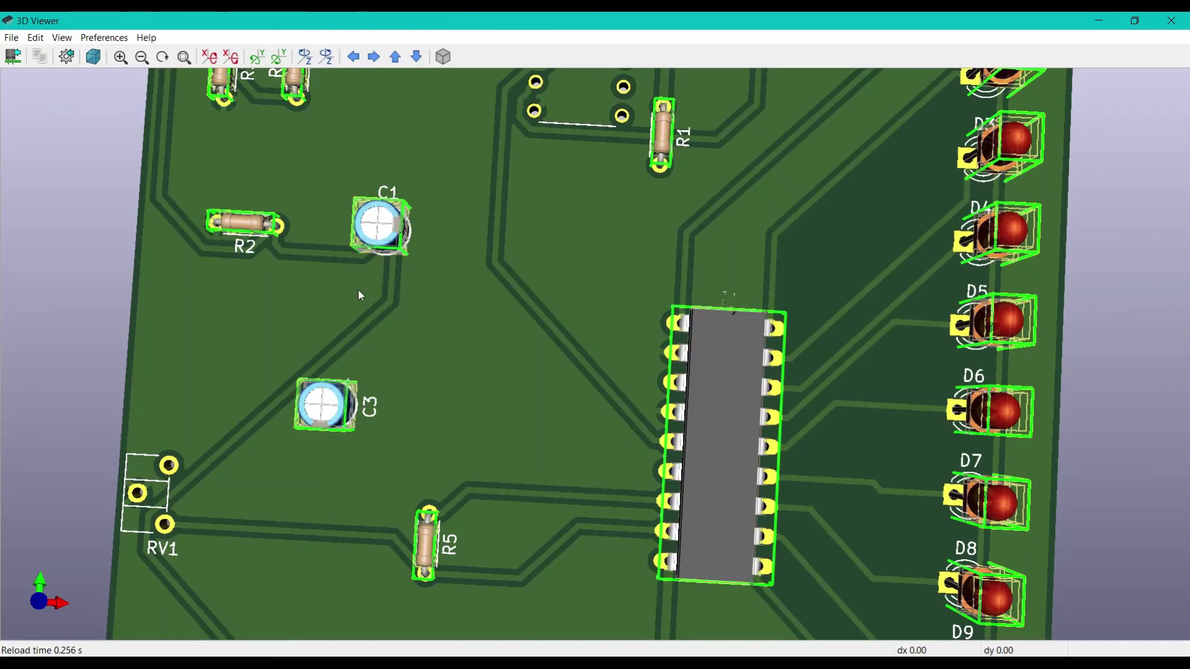
scroll(686, 533, "down", 3)
left_click_drag(687, 533, 822, 428)
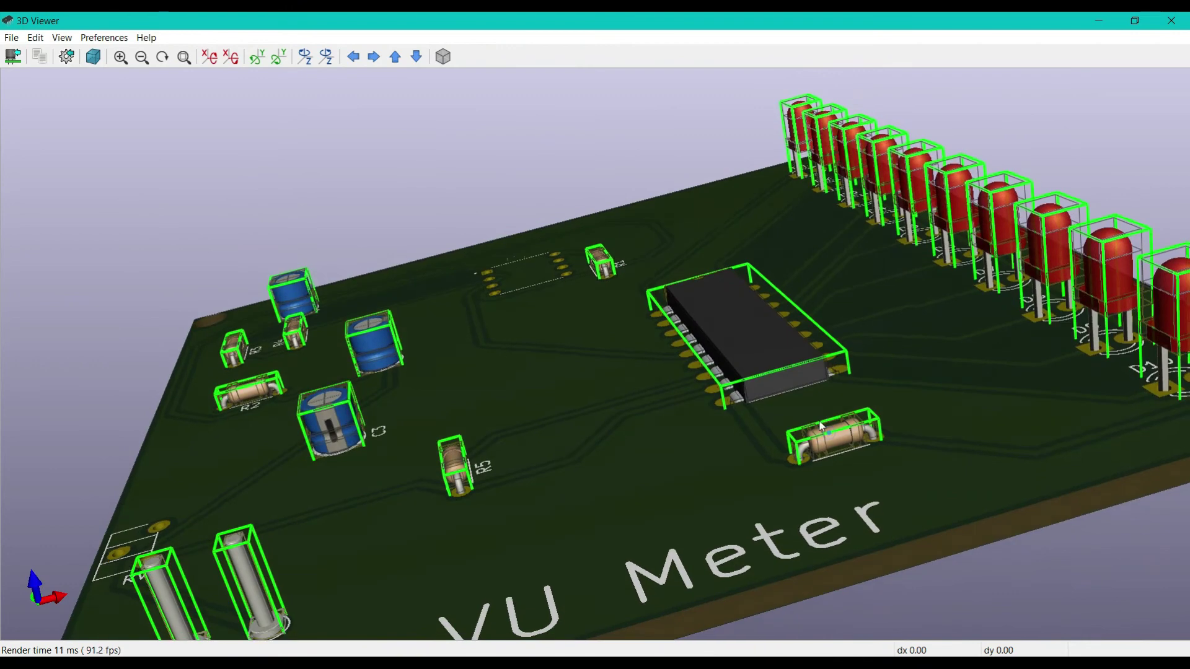
scroll(821, 427, "down", 3)
left_click_drag(770, 398, 778, 456)
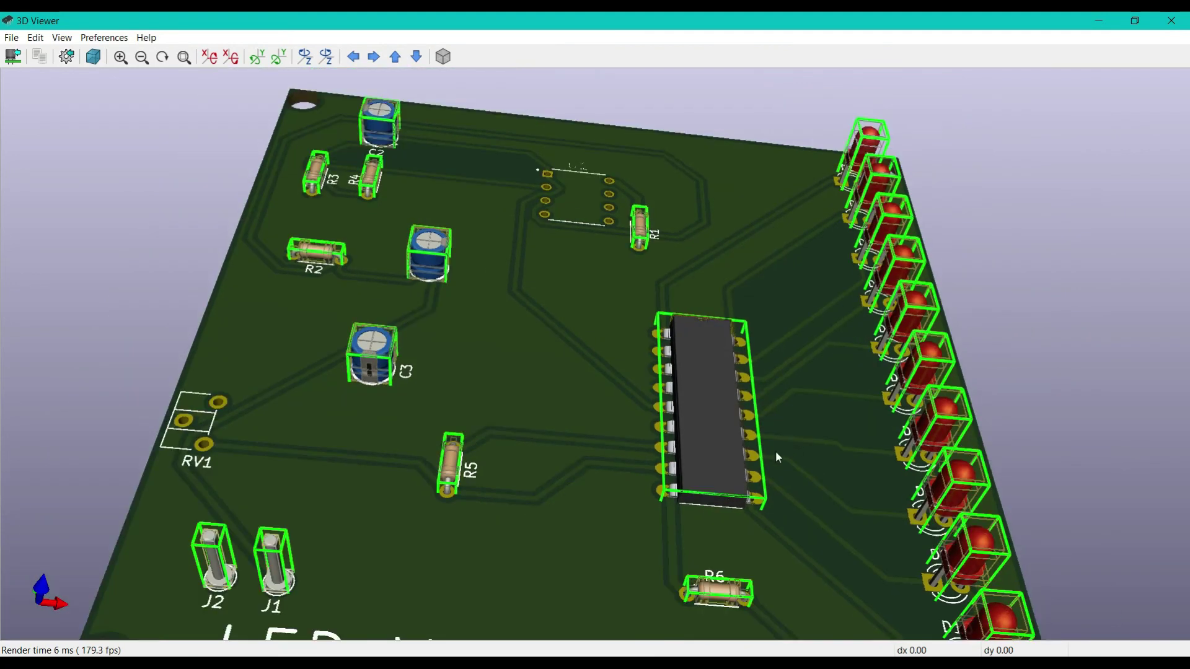
left_click_drag(720, 531, 688, 456)
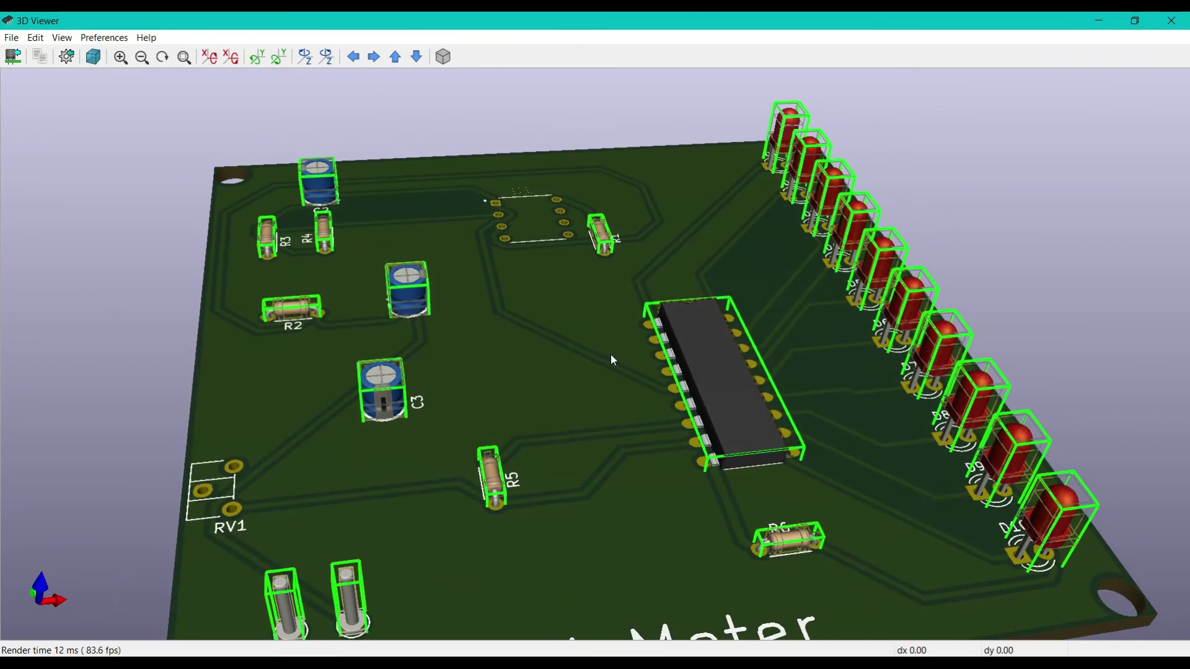